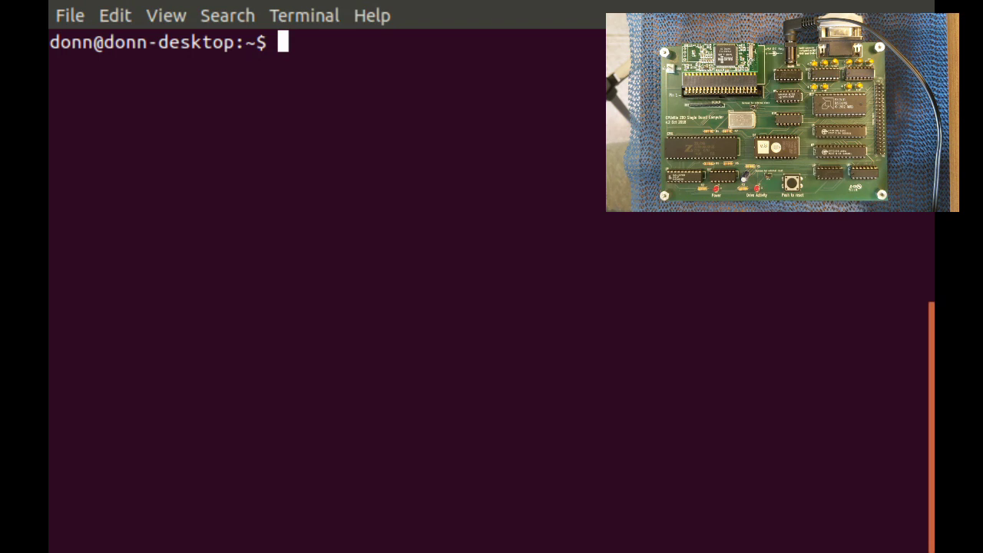
- Launch minicom from the shell to connect to the board's ROM ver. 8 monitor on /dev/ttyS0
type("inicom")
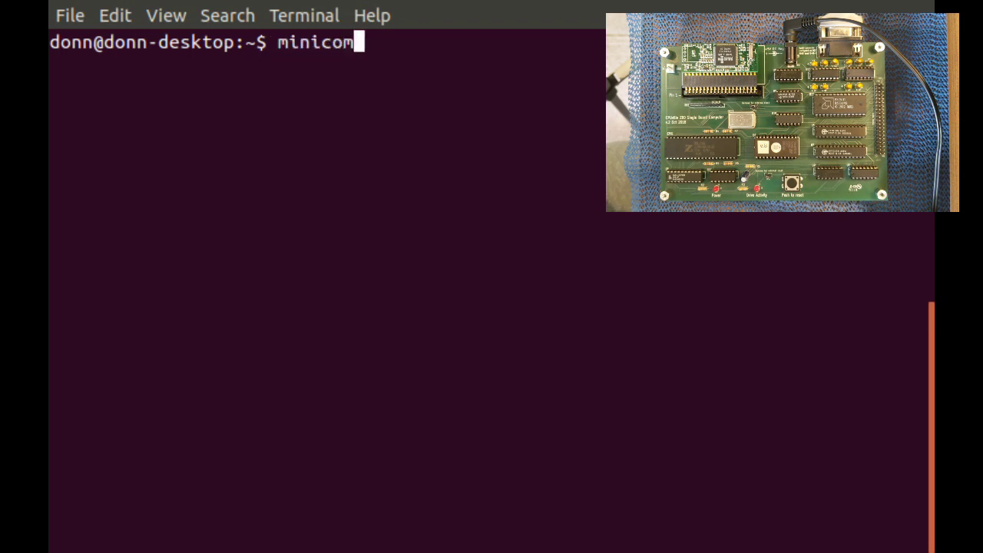
key("Return")
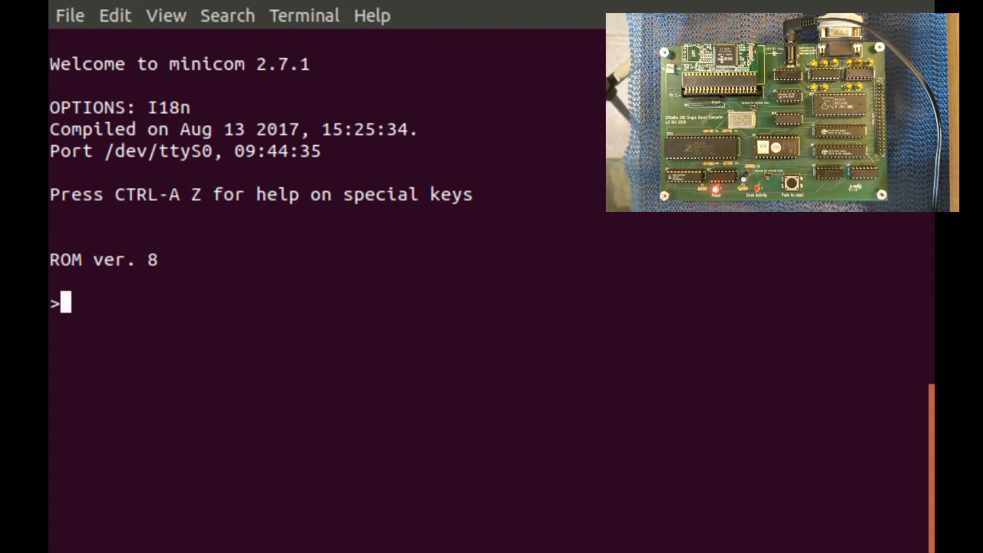
- List the monitor's commands with ? and start the dump command
type("?")
key("Return")
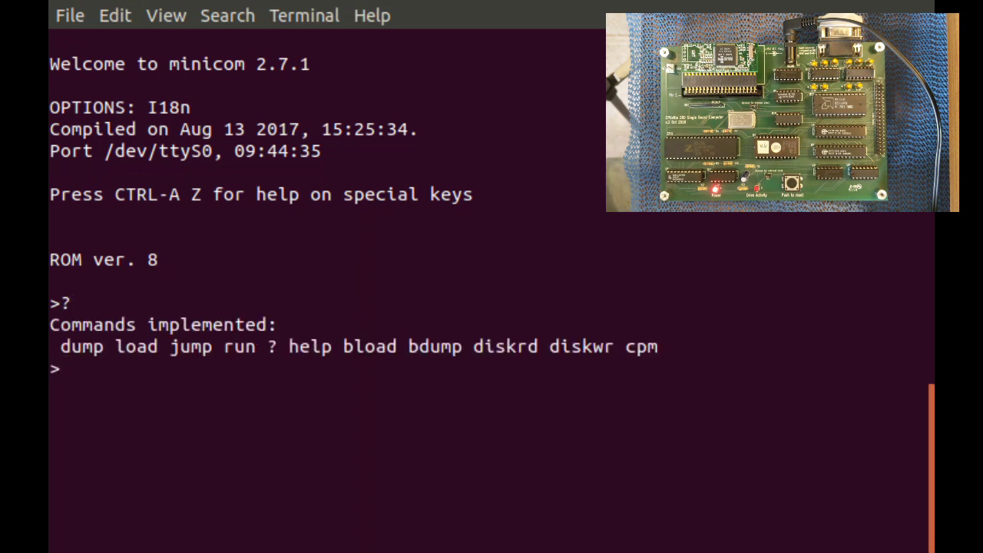
type("dump")
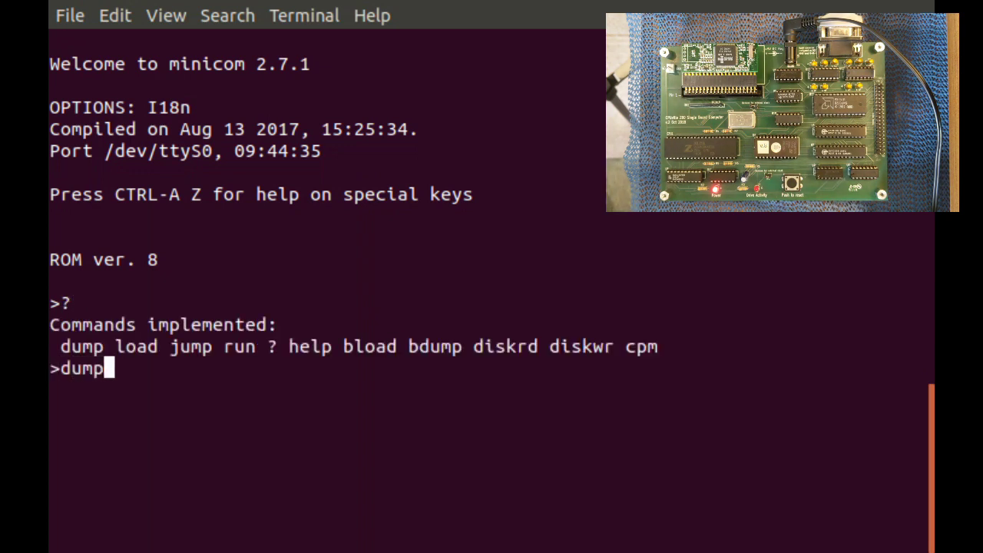
key("Return")
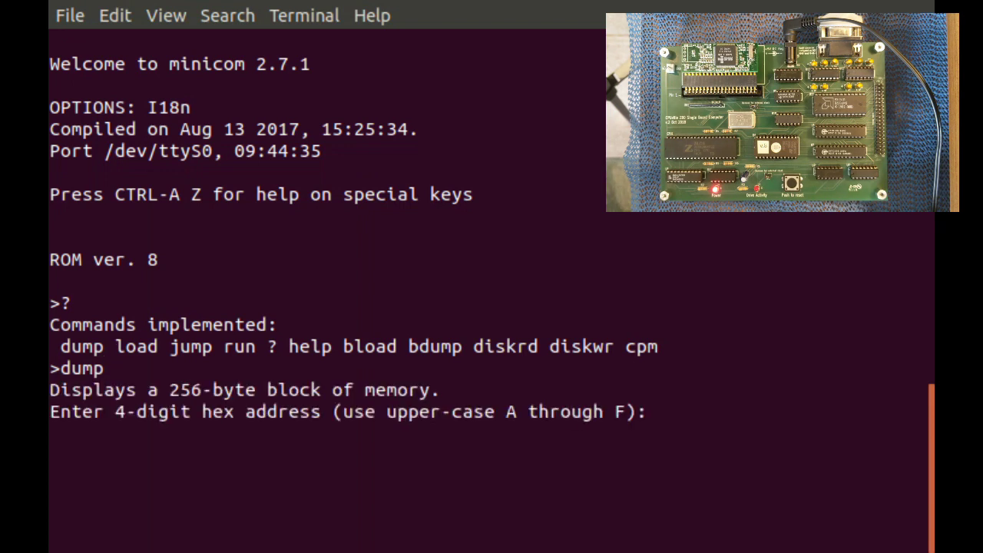
- Dump memory from address 0000, boot CP/M 2.2 with cpm, and run dir on drive A
type("0000")
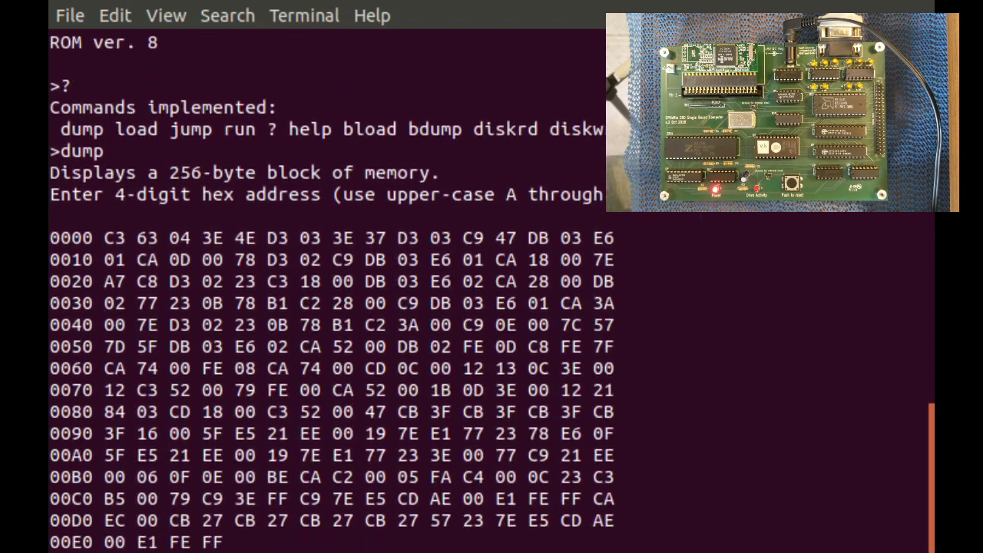
type("cpm")
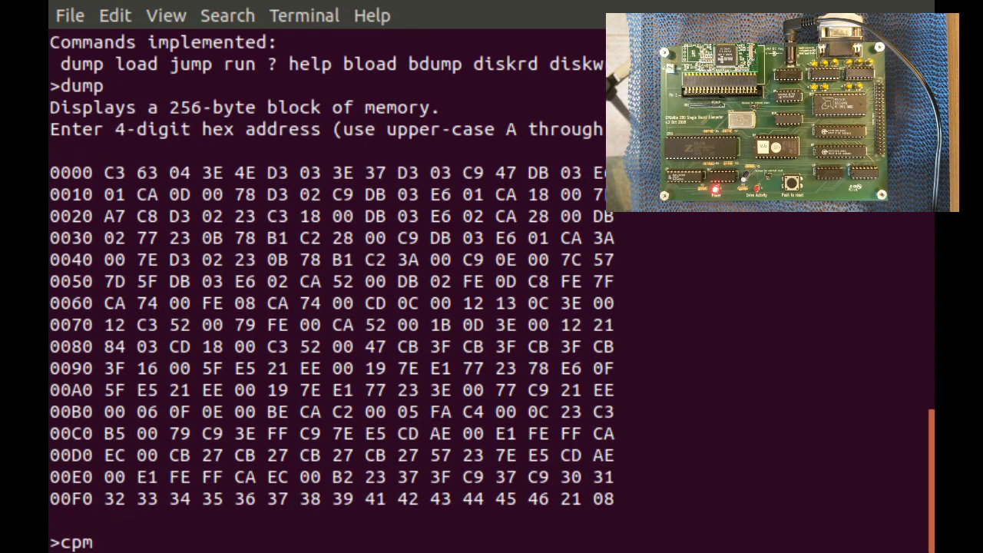
key("Return")
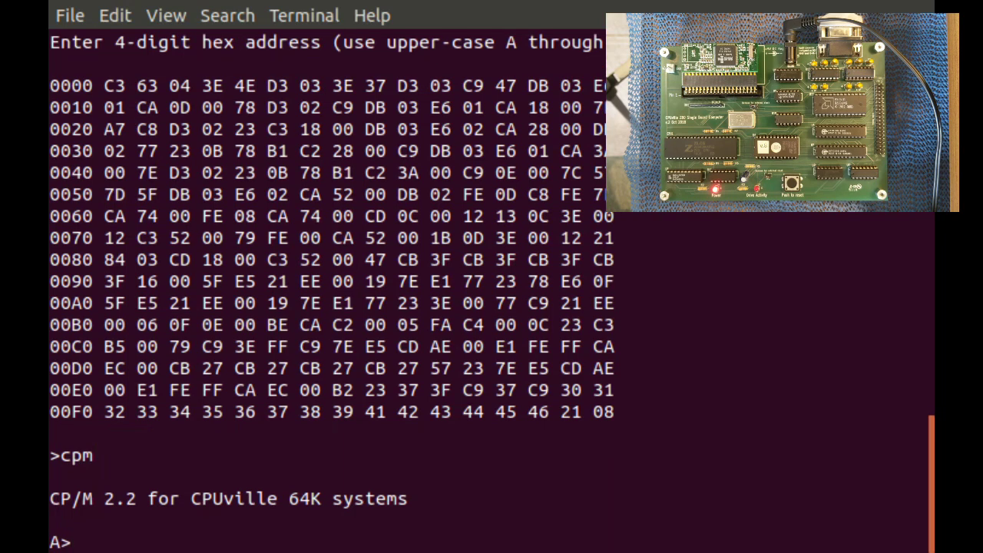
type("dir")
key("Return")
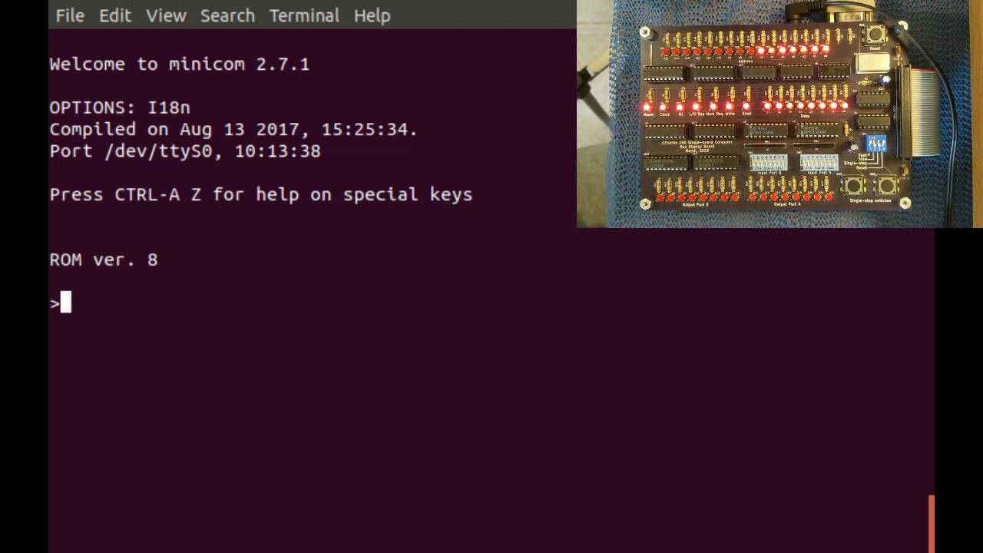
- List the monitor commands again and start dump, correcting the mistyped command
key("Return")
type("du")
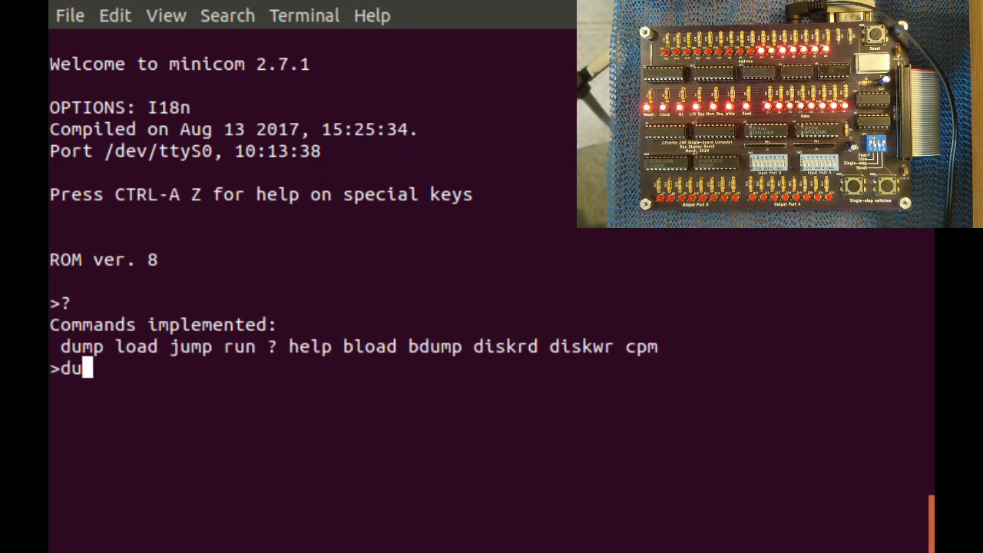
type("p")
key("BackSpace")
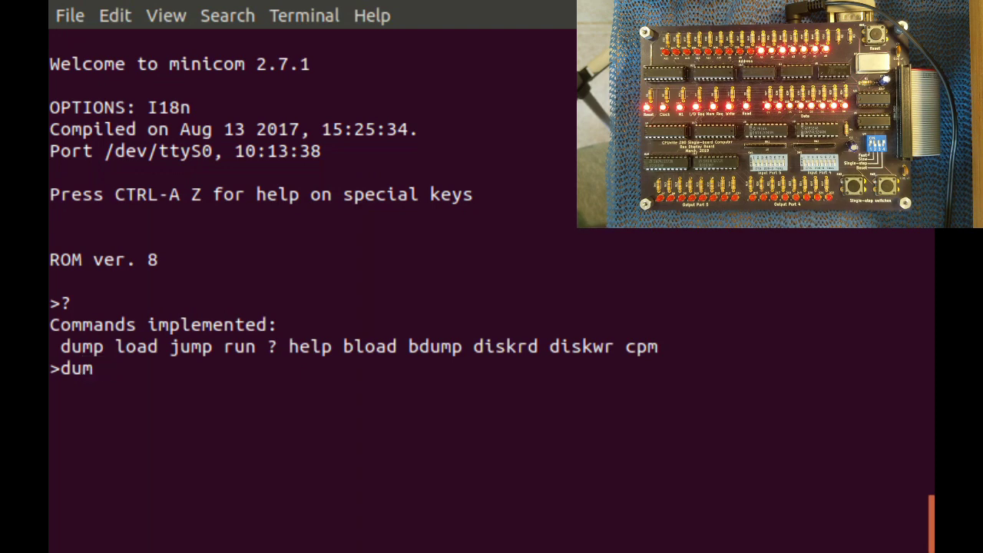
key("Return")
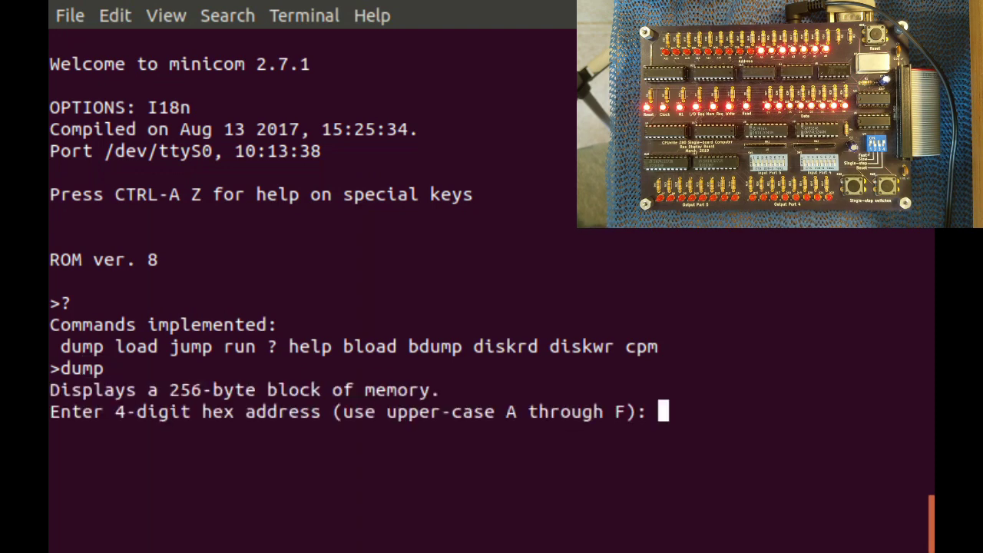
- Dump memory from 0000, boot CP/M 2.2 with cpm, and run dir on drive A
type("0000")
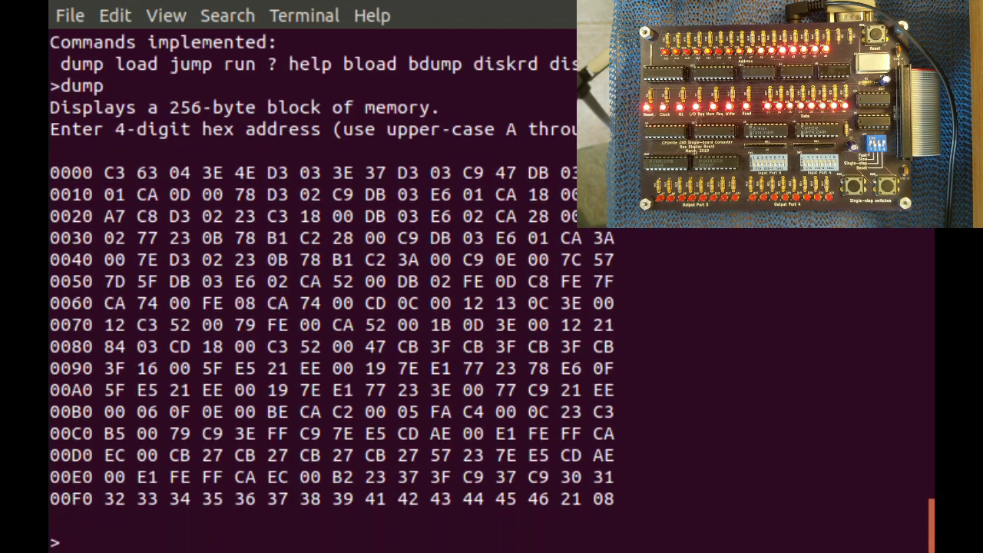
type("c")
type("p")
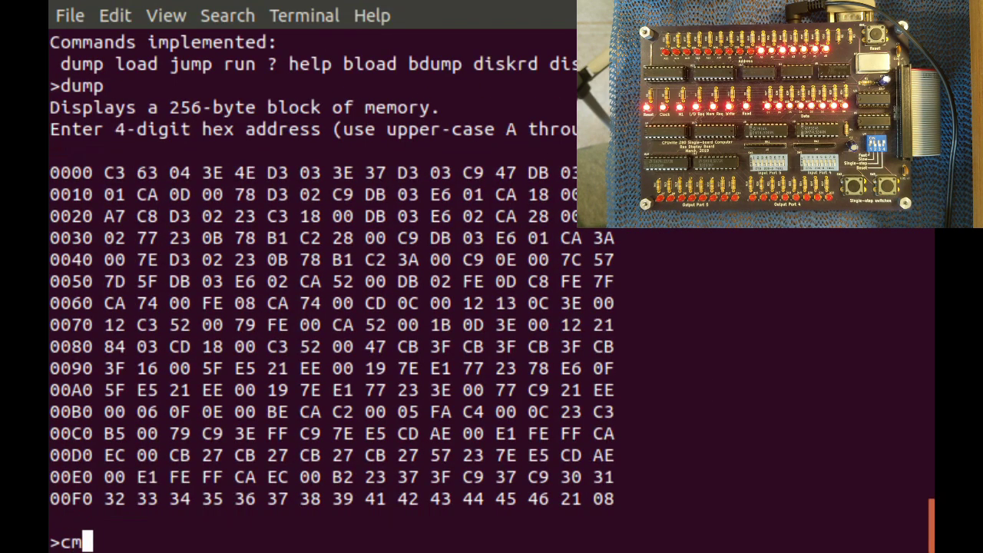
type("m")
key("Return")
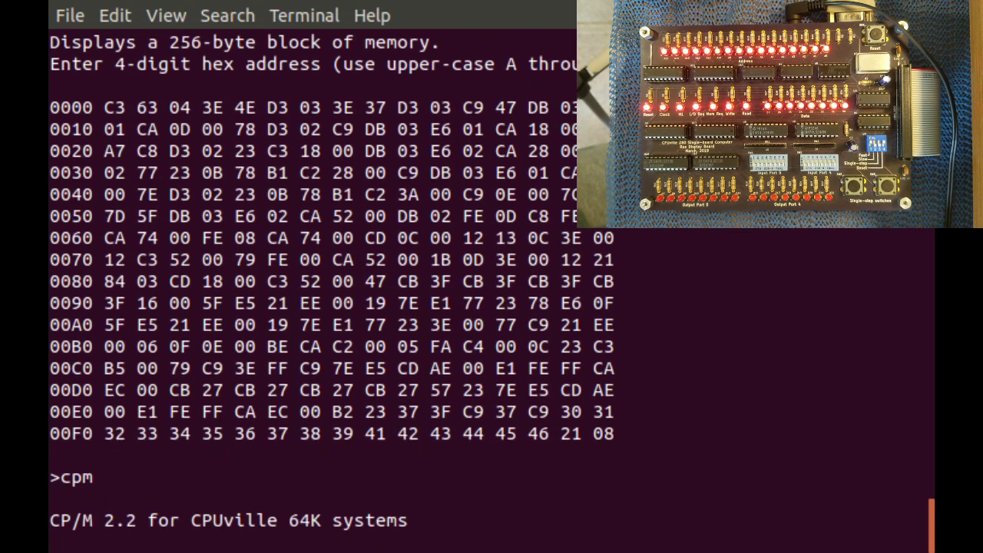
type("dir")
key("Return")
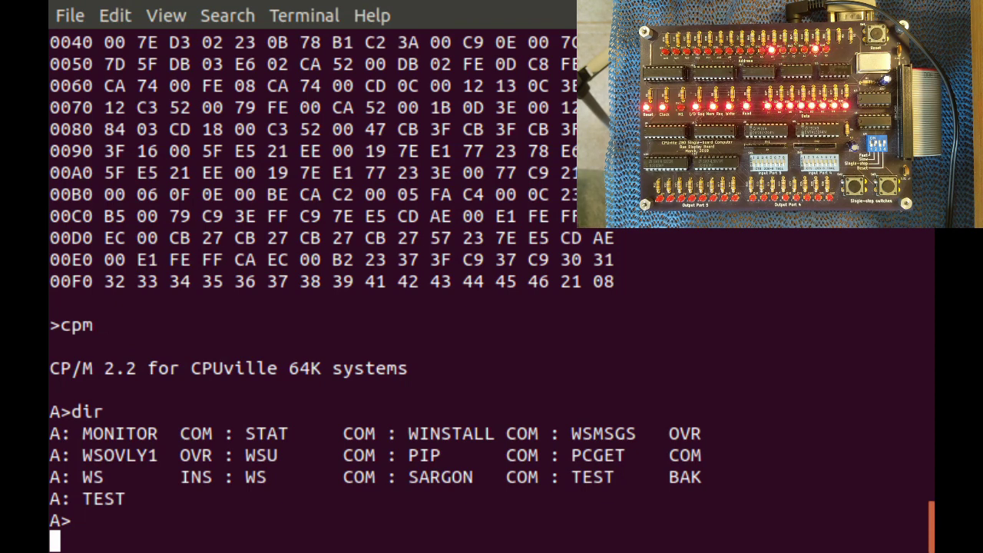
- After the slow directory listing finishes, begin a new line at the A> prompt with R
type("R")
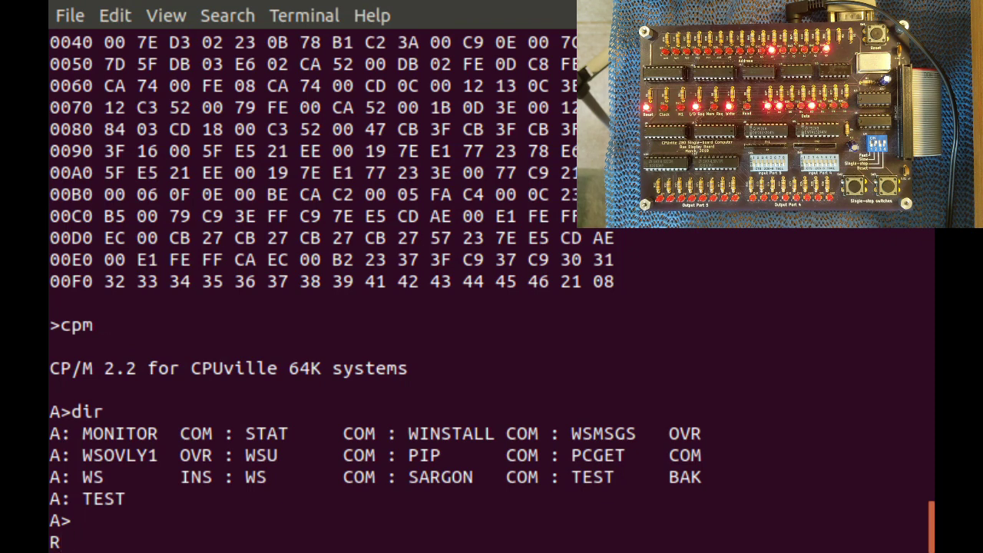
- Extend the line below A> one character at a time until it reads 'ROM ver'
type("O")
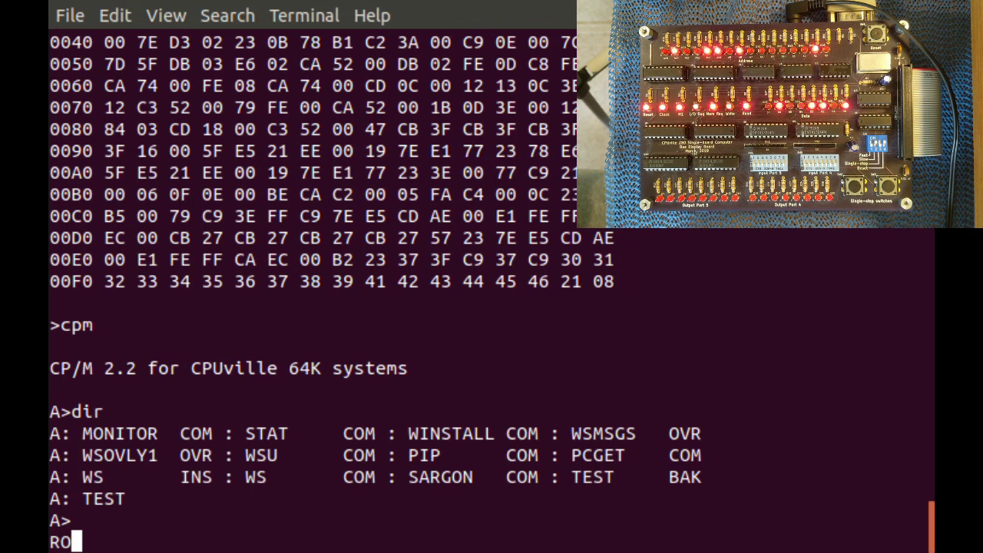
type("M")
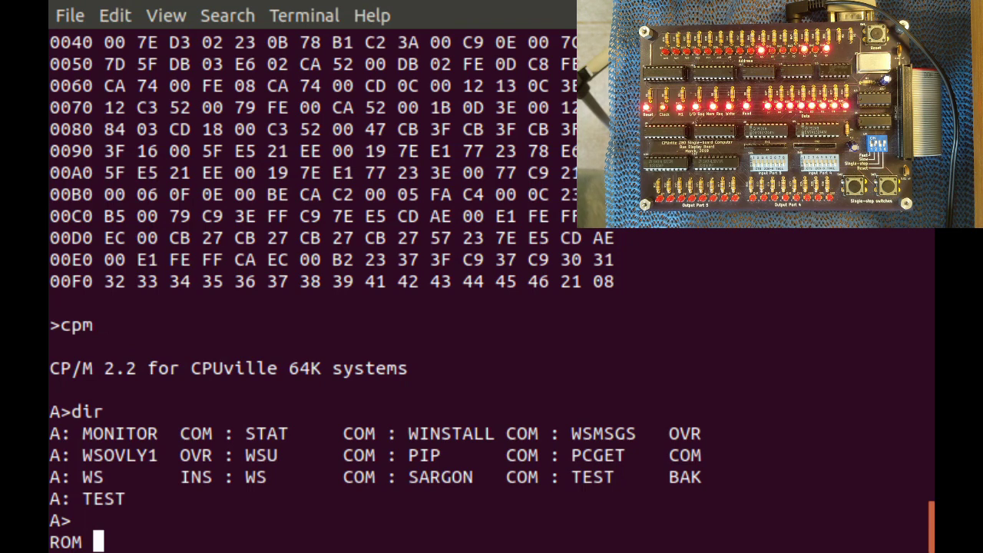
type("v")
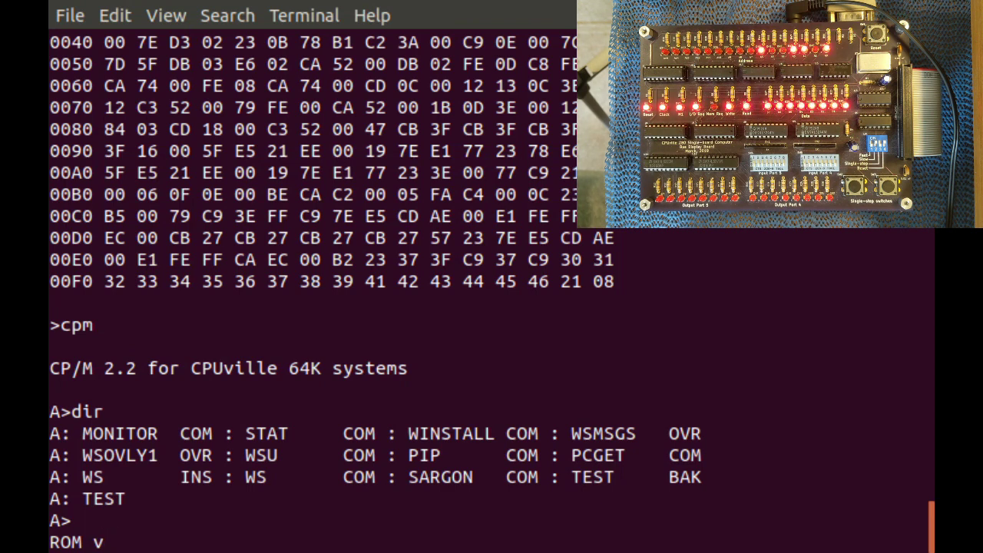
type("e")
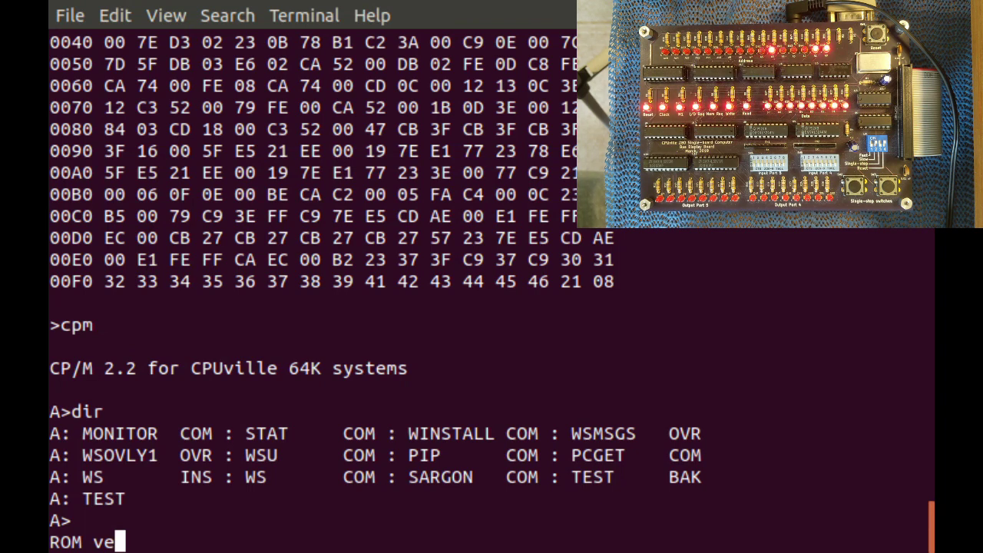
type("r")
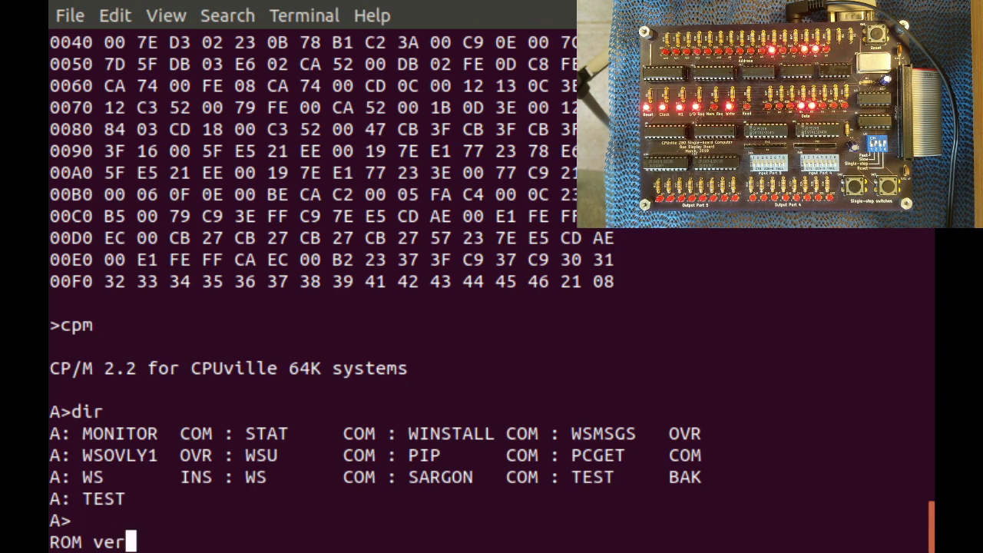
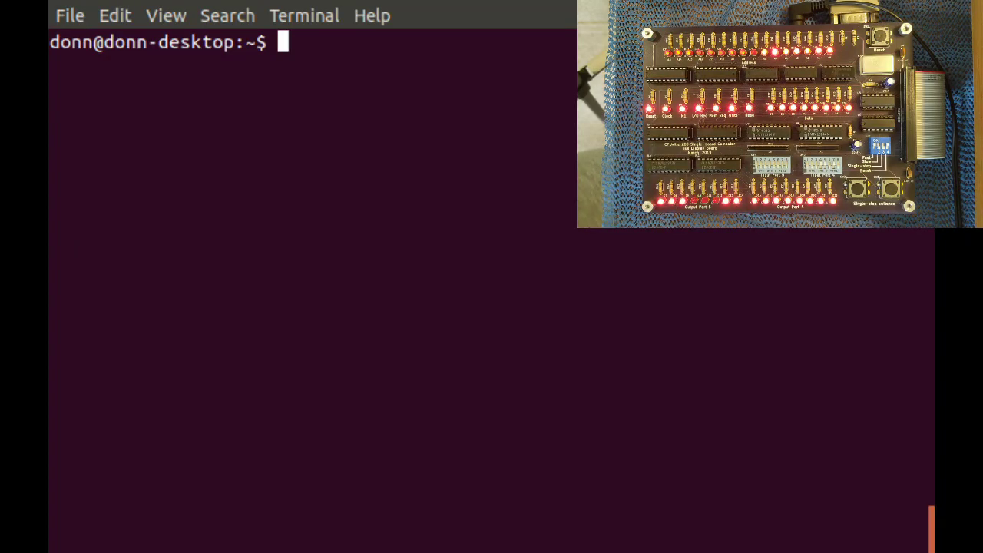
- Start minicom on /dev/ttyS0 to reach the ROM ver. 15 monitor and enter '?'
type("minicom")
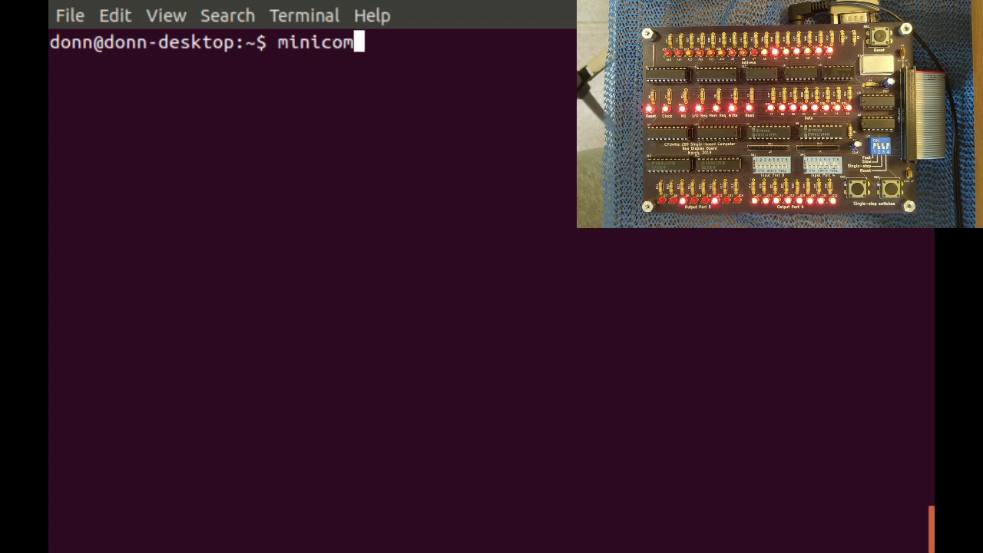
key("Return")
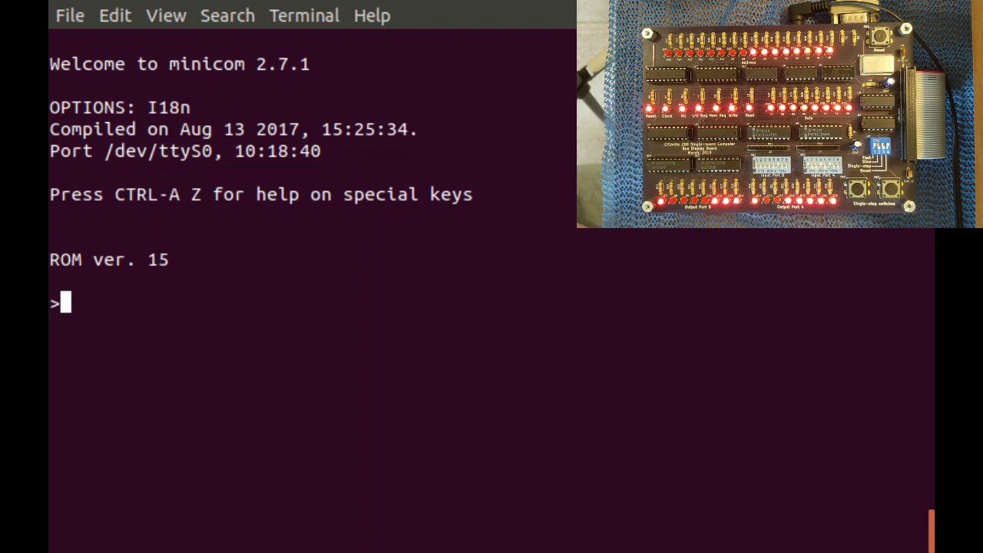
type("?")
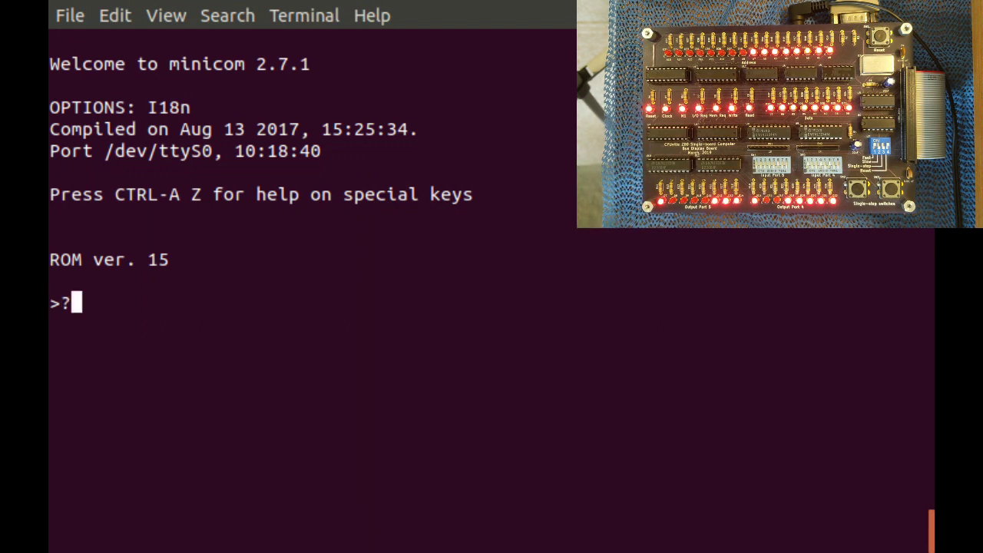
- Show the monitor's command list, then dump 256 bytes of memory from address 0000
key("Return")
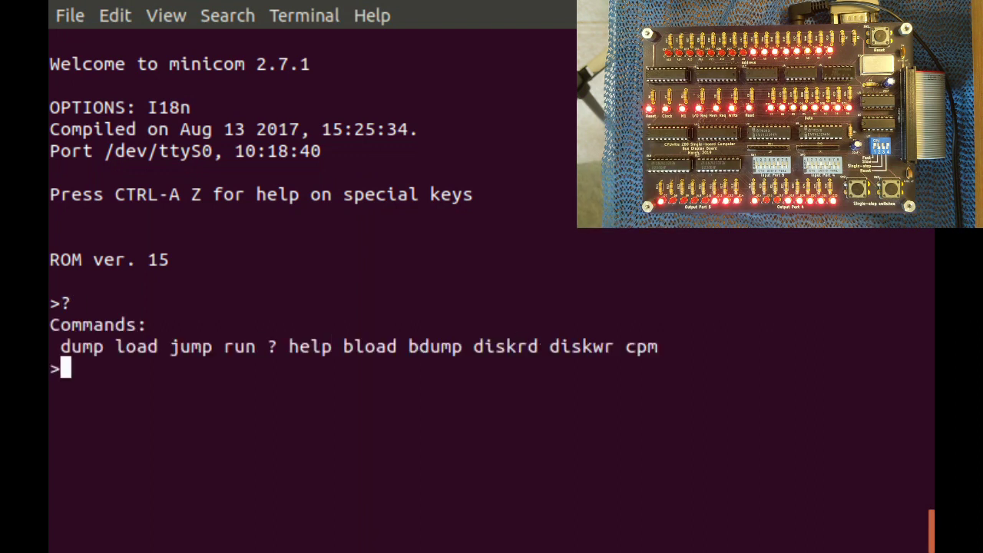
type("dump")
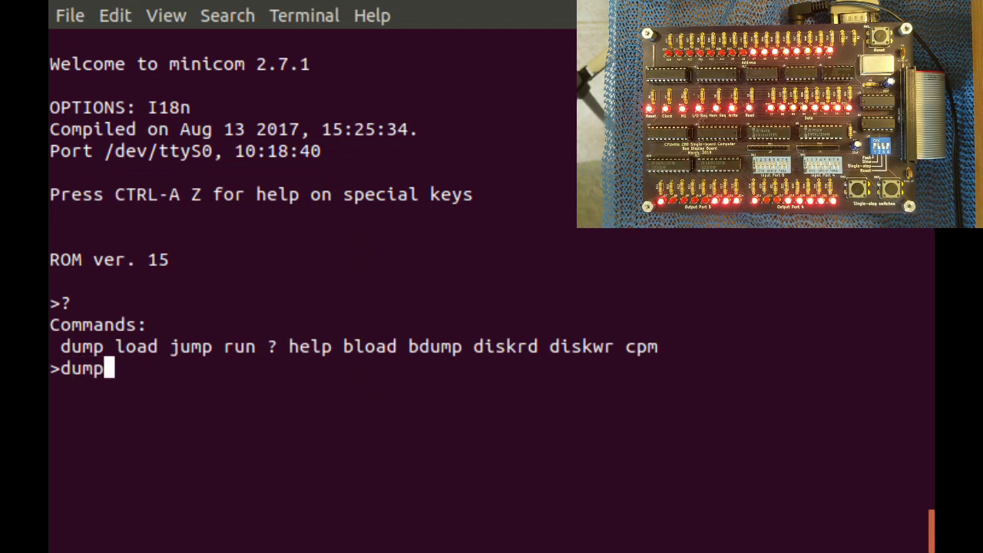
key("Return")
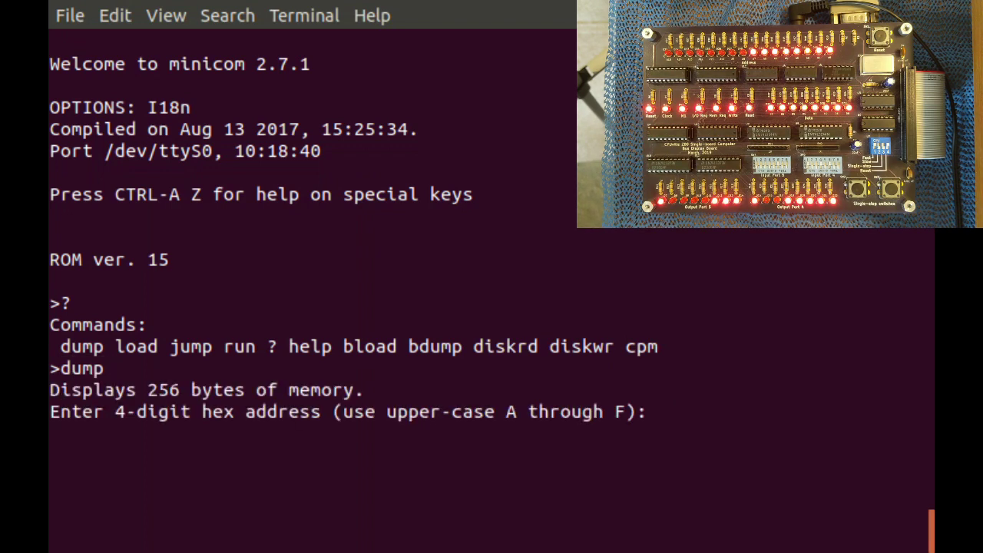
type("0000")
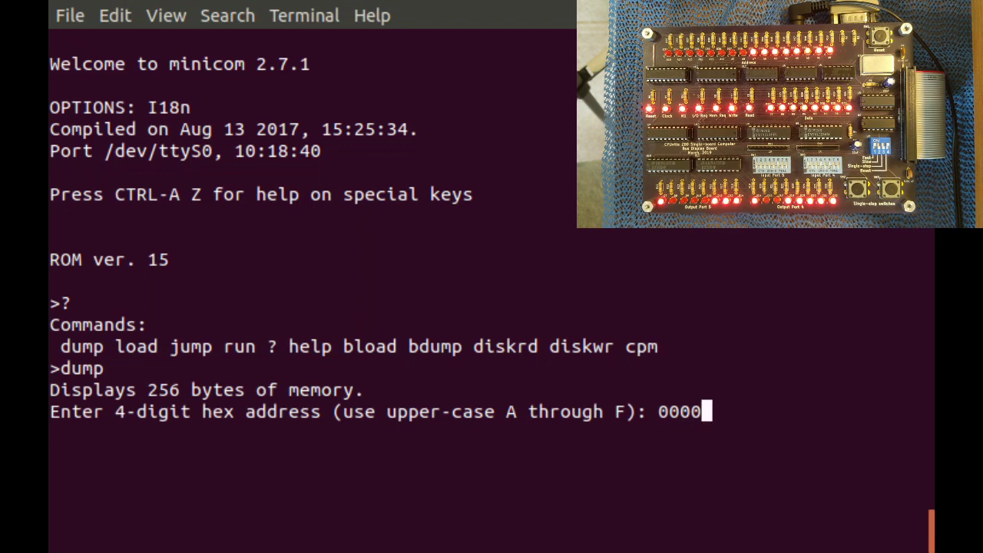
key("Return")
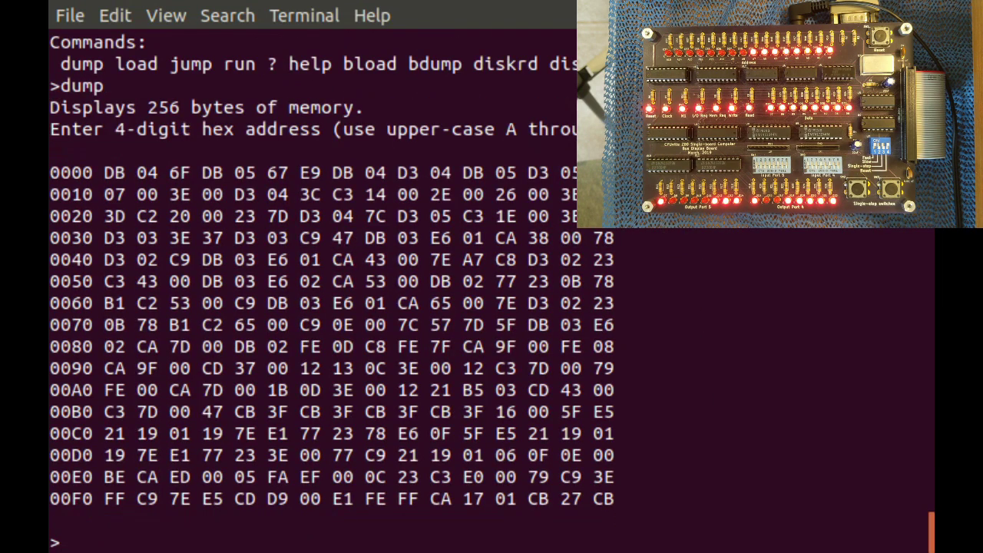
- Boot CP/M 2.2 with cpm and list drive A's files with dir
type("cpm")
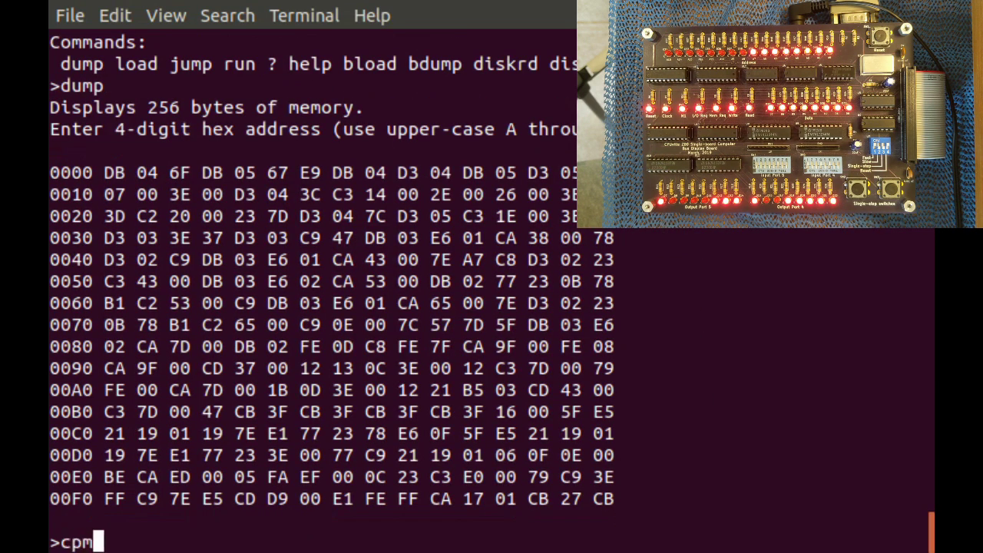
key("Return")
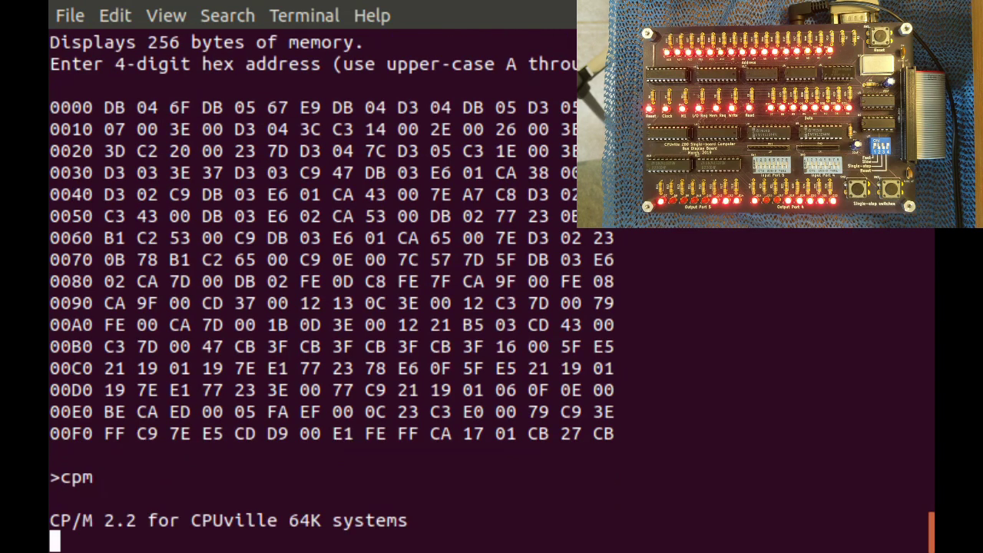
type("dir")
key("Return")
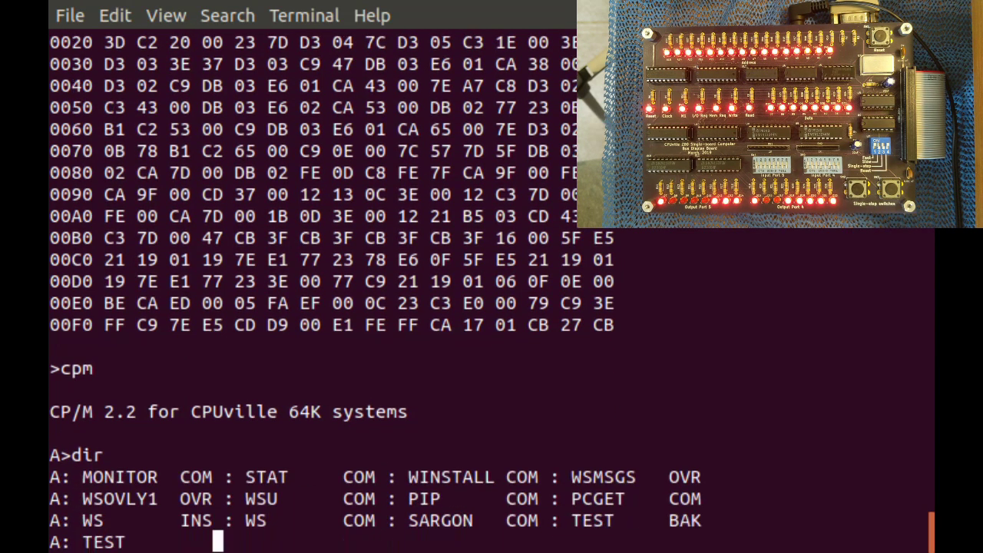